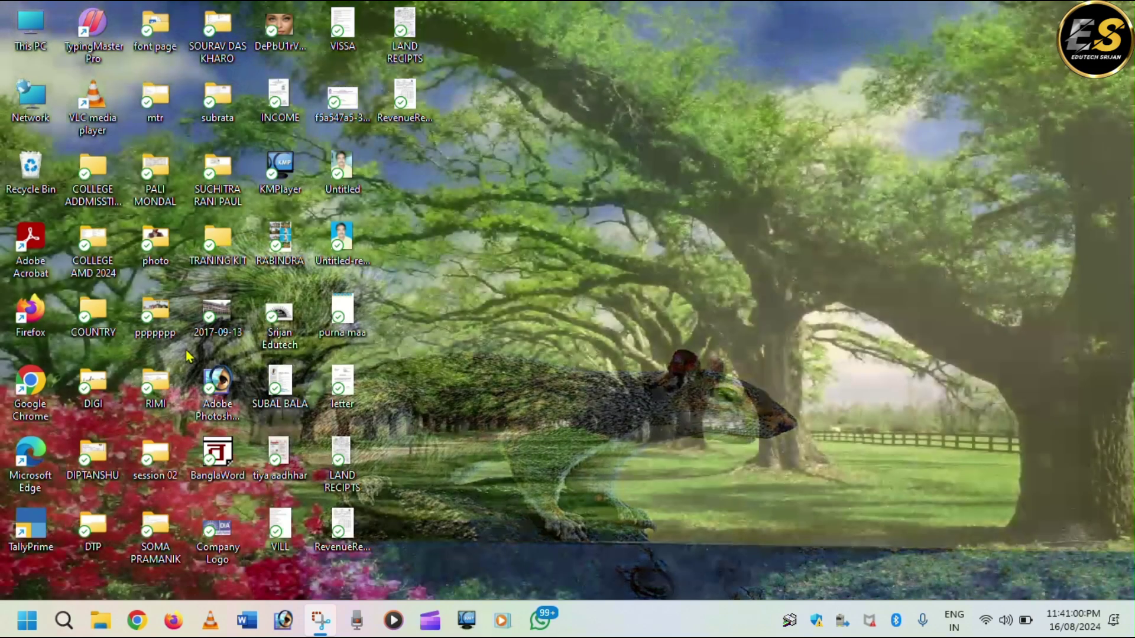
# Step: Launch Microsoft Word from the Windows desktop and create a blank document
pyautogui.press('super+r')
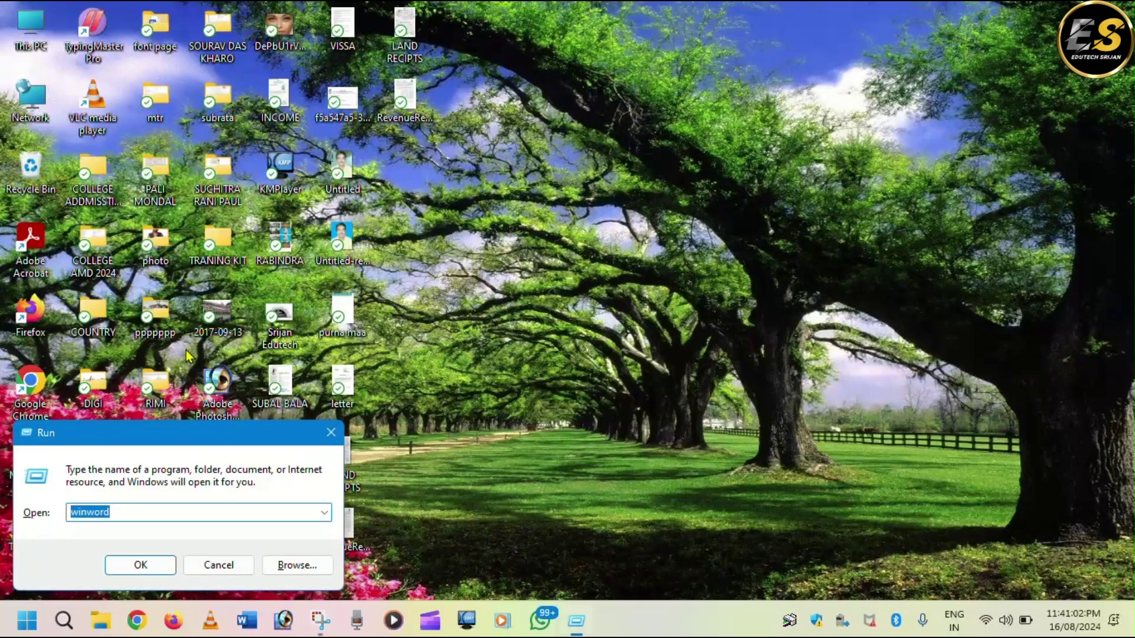
pyautogui.press('Return')
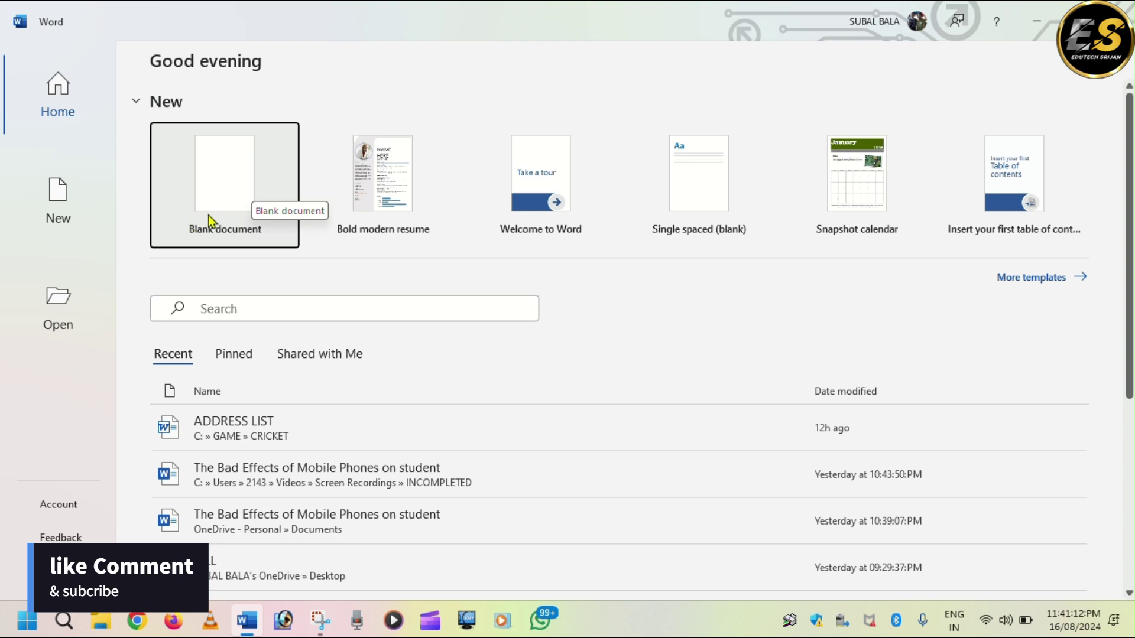
pyautogui.click(223, 194)
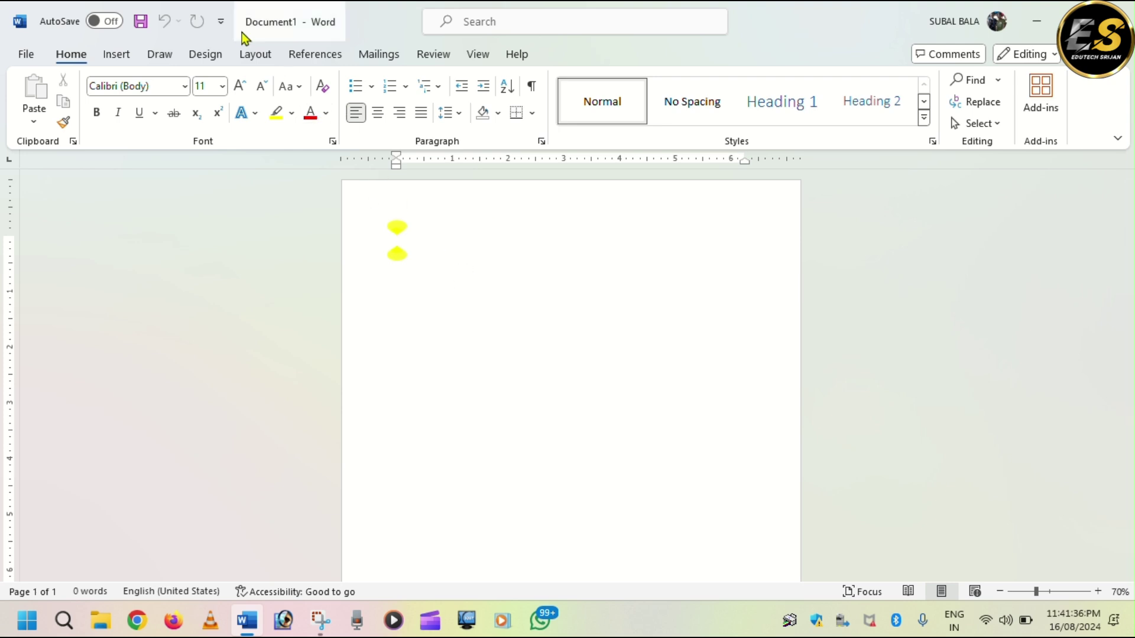
# Step: Start a custom picture watermark for the page and choose to load its image from a local file
pyautogui.click(204, 56)
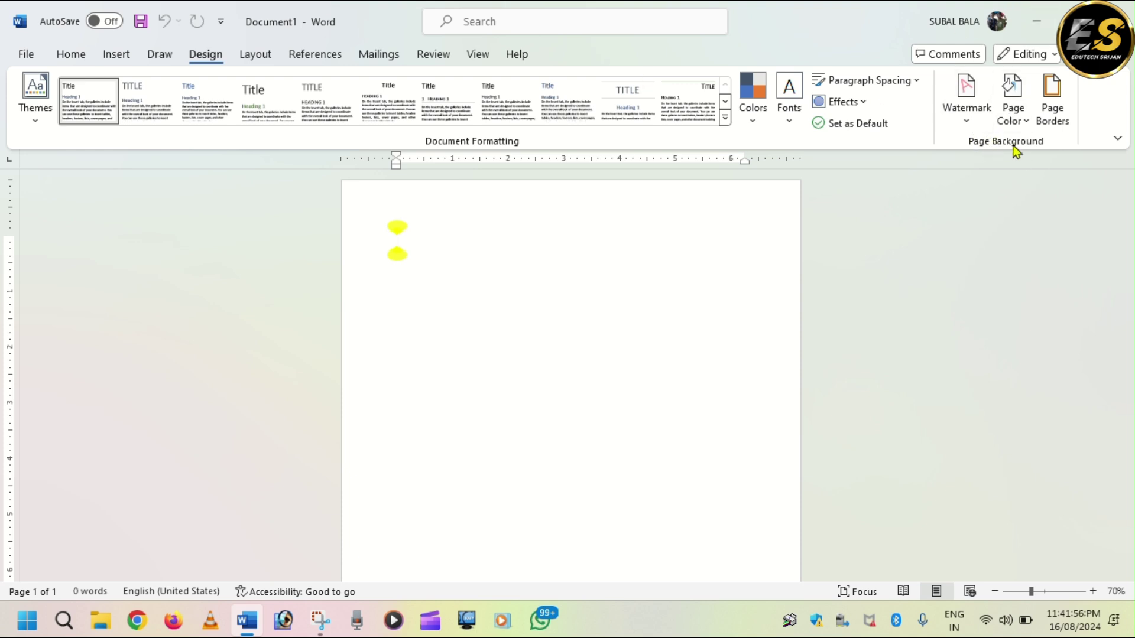
pyautogui.click(973, 117)
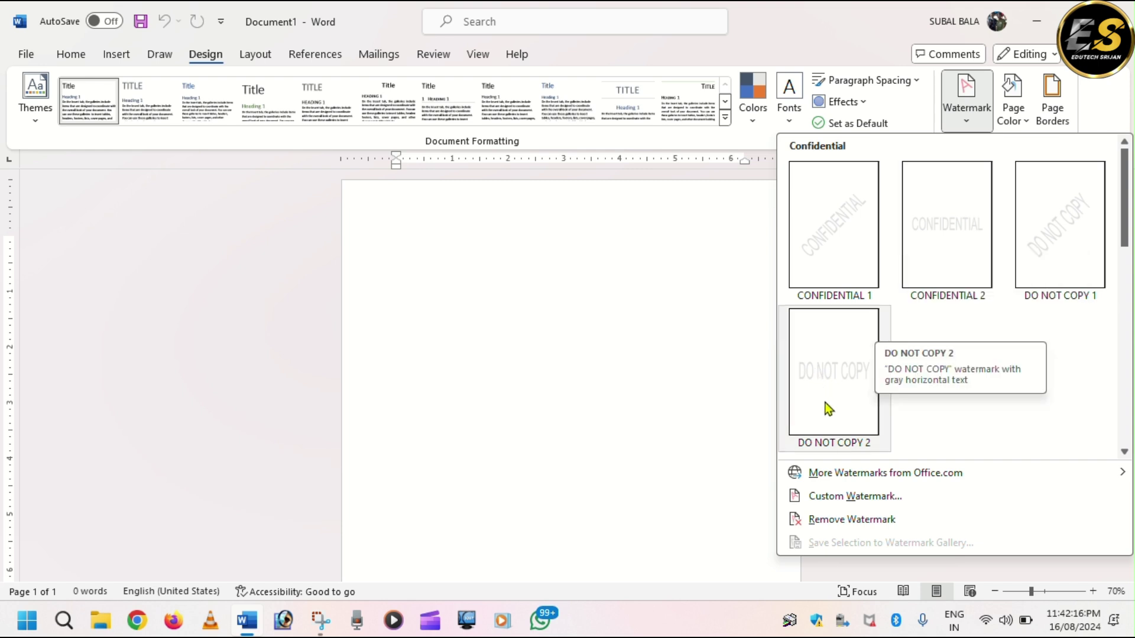
pyautogui.click(837, 498)
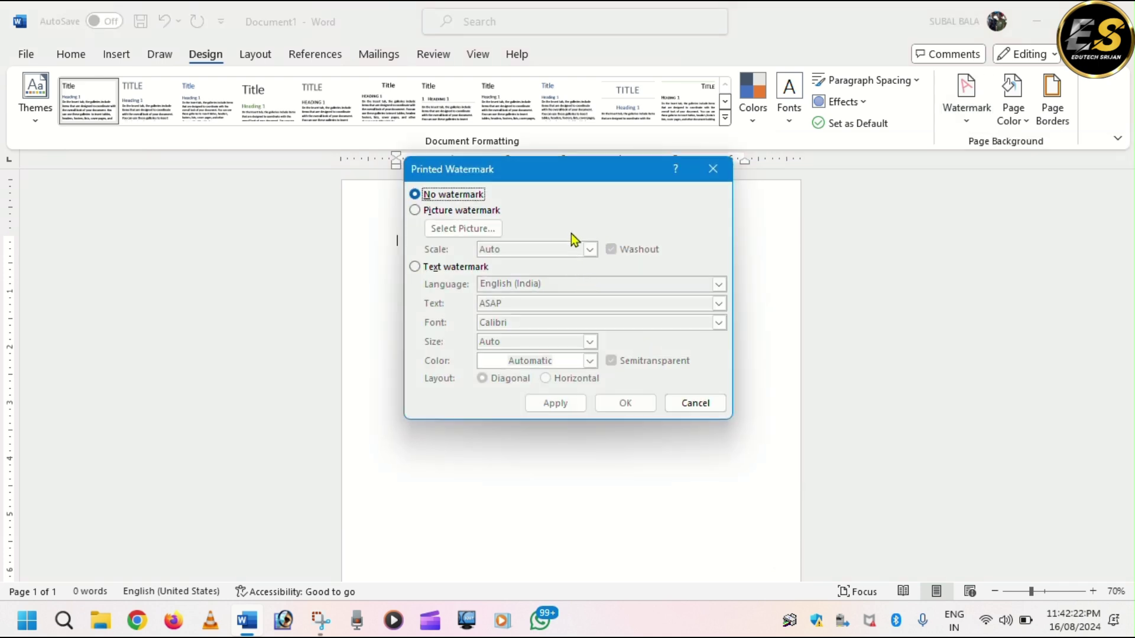
pyautogui.click(473, 211)
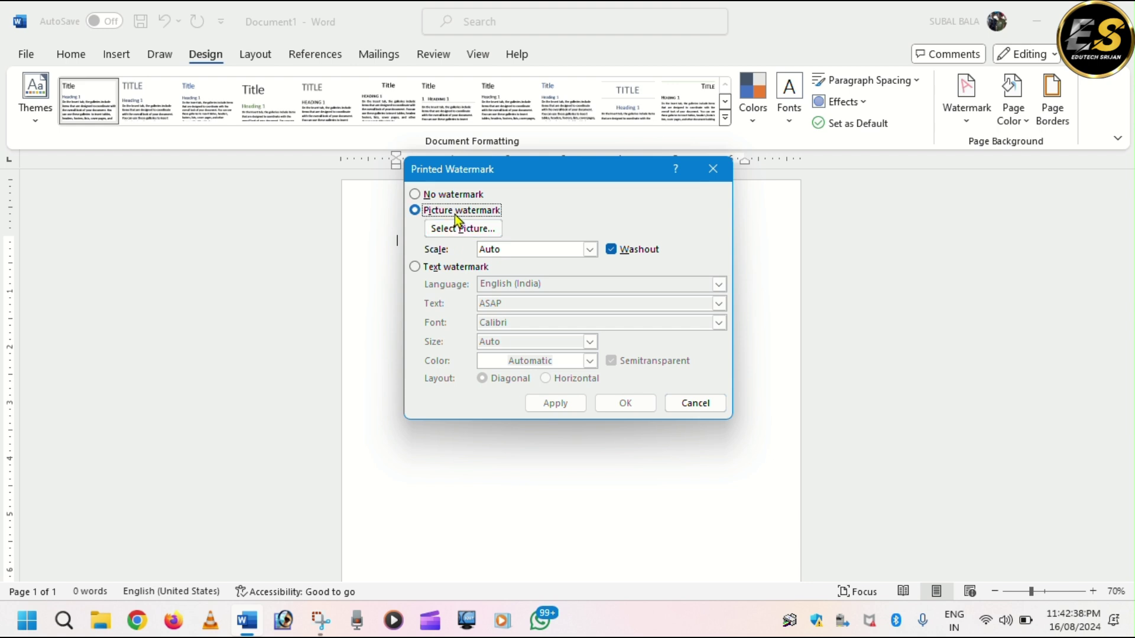
pyautogui.click(462, 231)
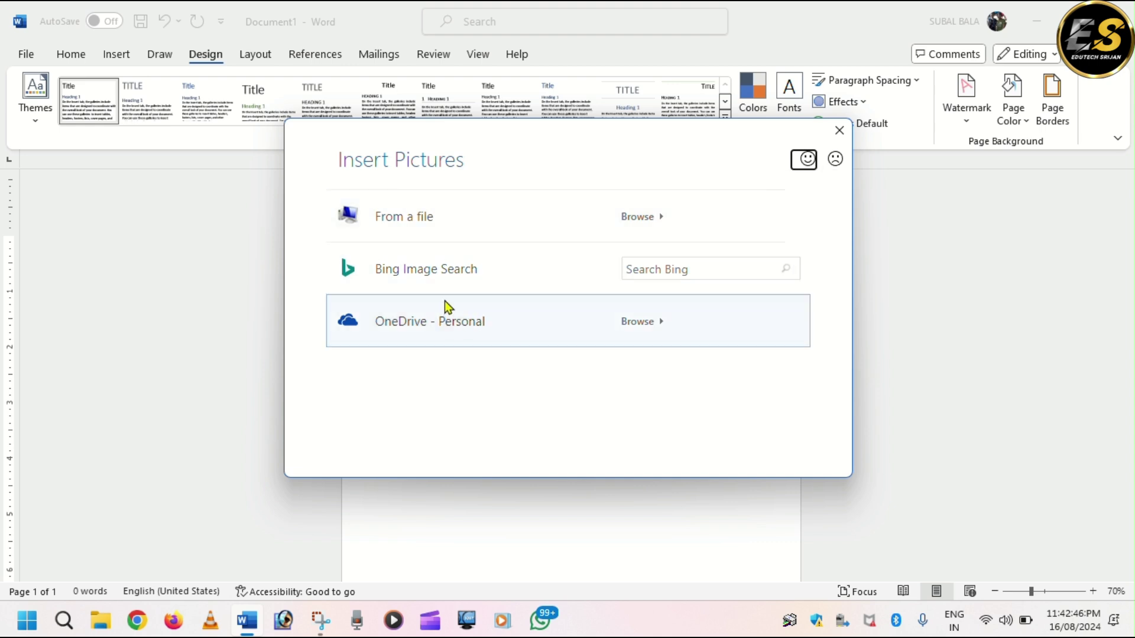
pyautogui.click(402, 230)
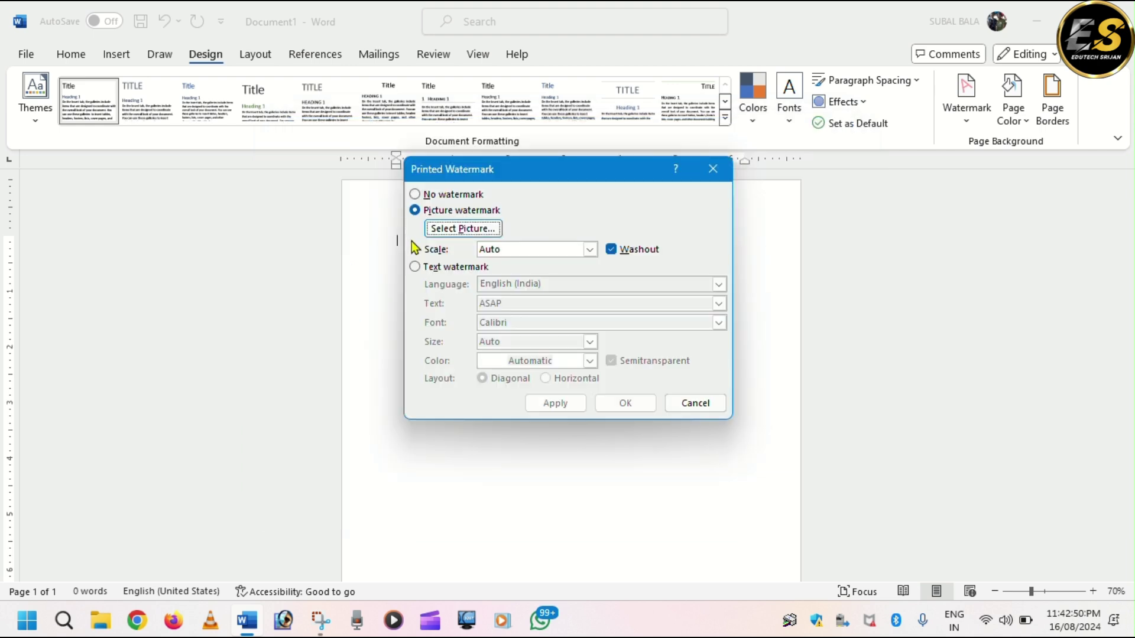
# Step: Insert the picture 7873_Flower_High_res_4_4.jpg from the C:\Wallpaper folder as the watermark image
pyautogui.scroll(-8, 473, 355)
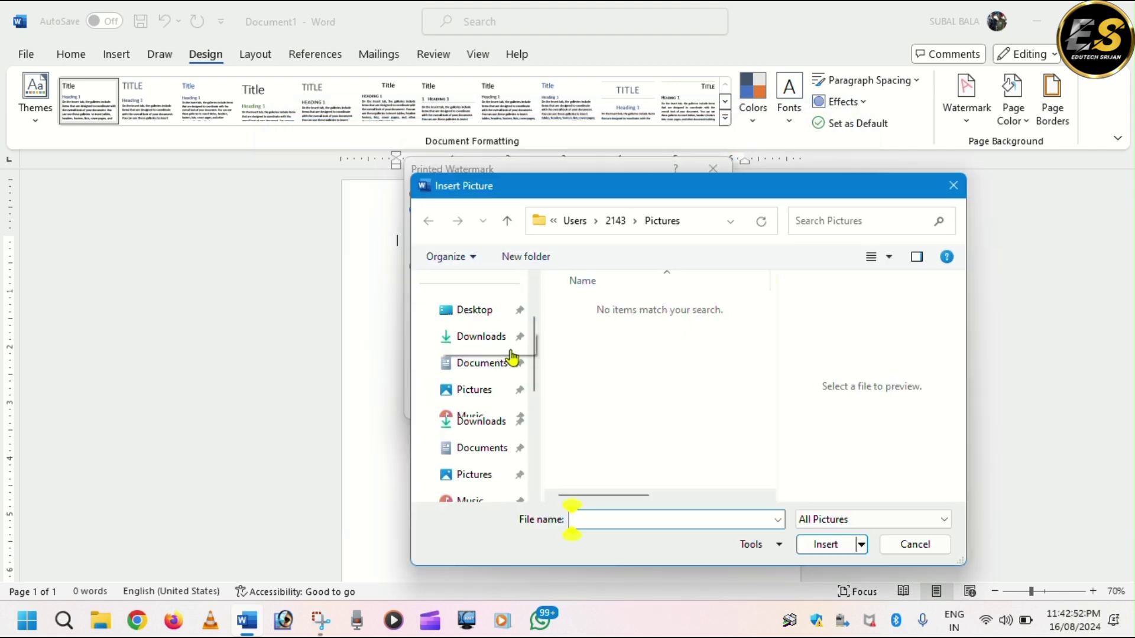
pyautogui.scroll(3, 494, 398)
pyautogui.scroll(-2, 494, 400)
pyautogui.scroll(2, 492, 396)
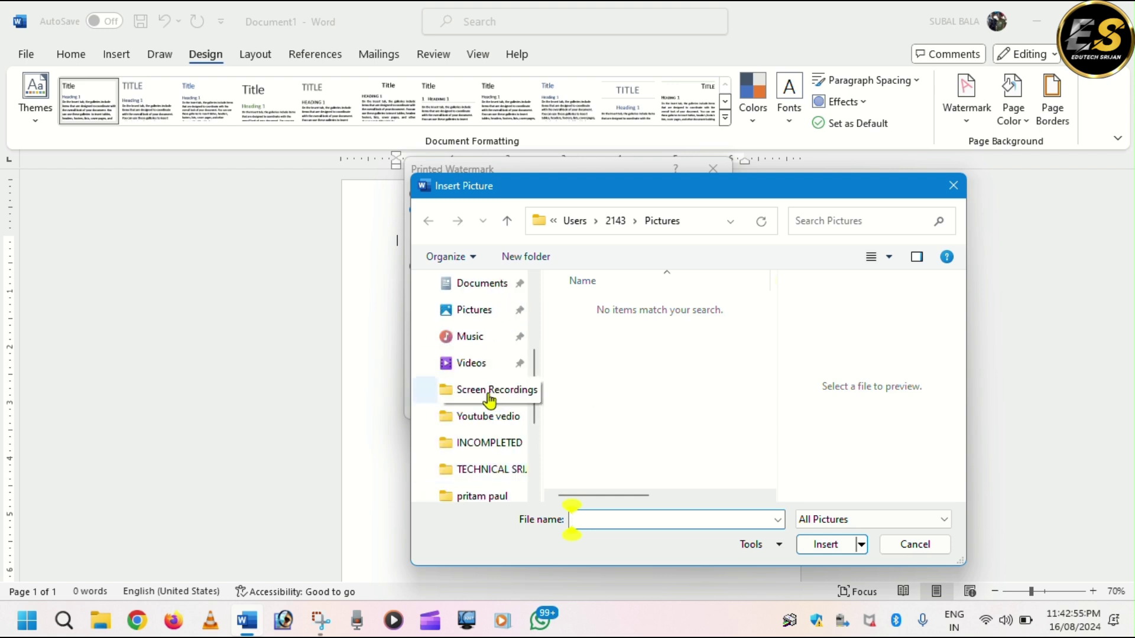
pyautogui.click(470, 309)
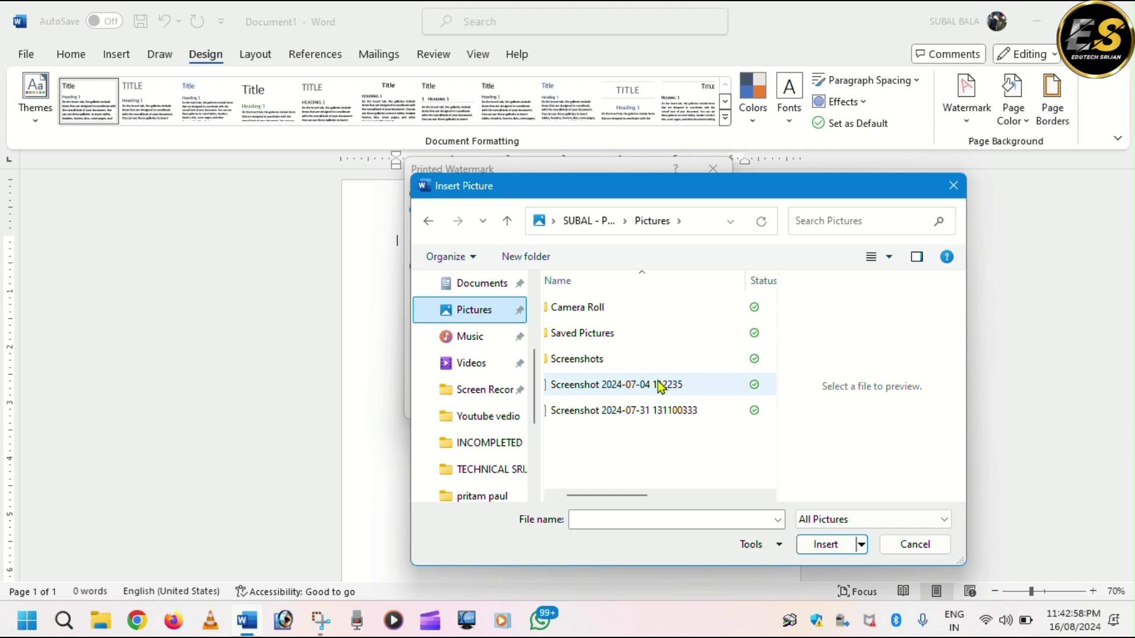
pyautogui.scroll(-2, 472, 416)
pyautogui.click(476, 390)
pyautogui.doubleClick(651, 328)
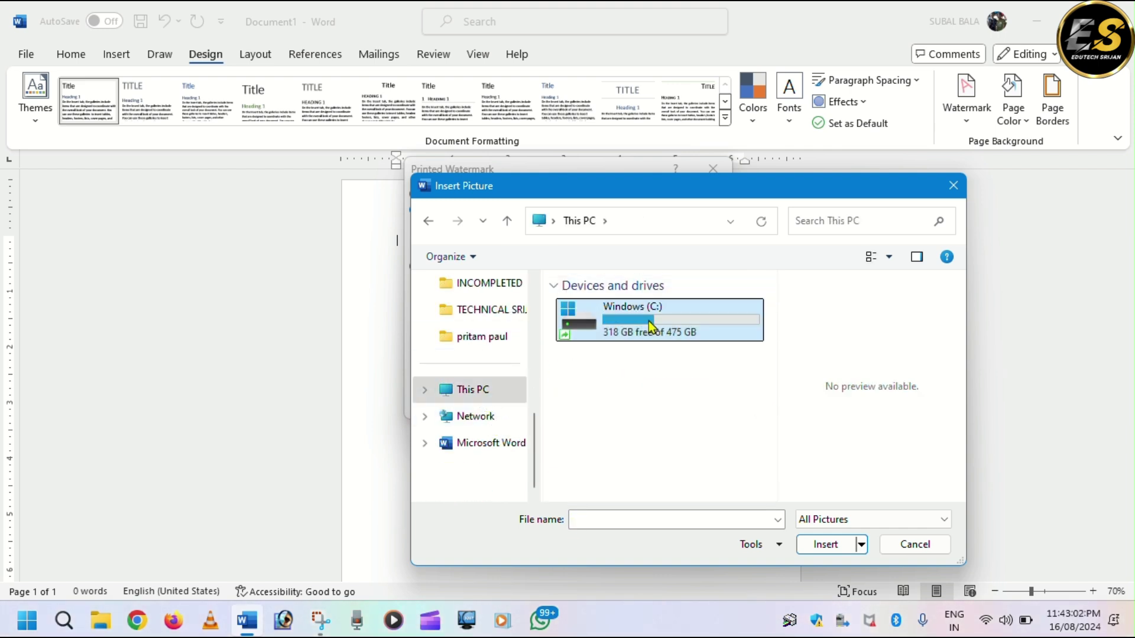
pyautogui.scroll(-2, 614, 373)
pyautogui.scroll(-4, 614, 372)
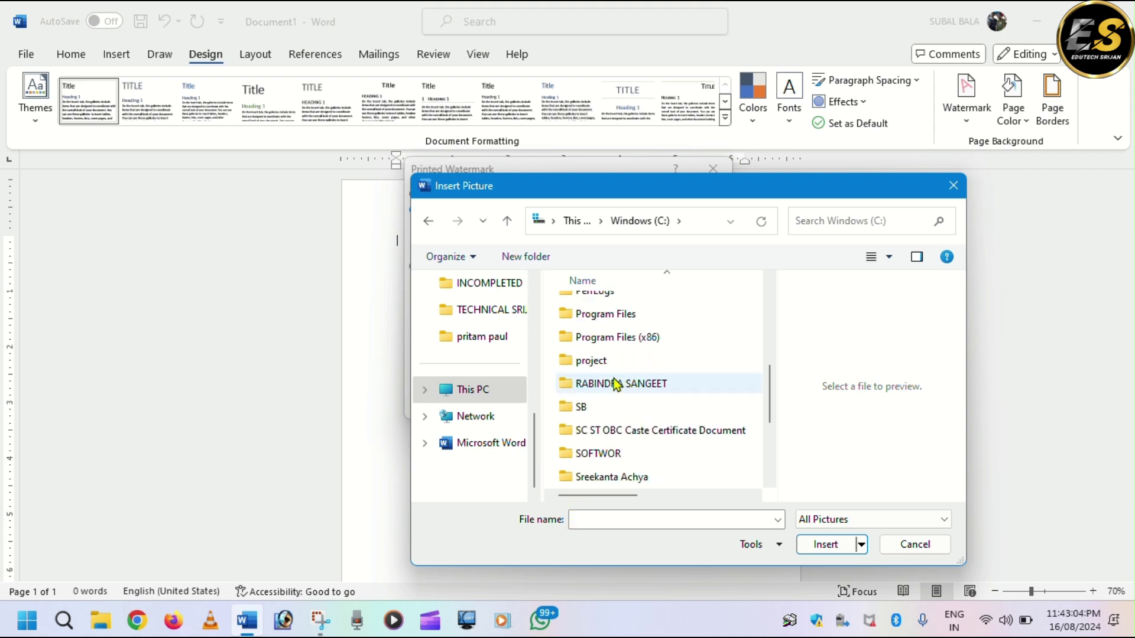
pyautogui.doubleClick(590, 437)
pyautogui.scroll(-1, 674, 351)
pyautogui.scroll(1, 674, 350)
pyautogui.click(598, 325)
pyautogui.click(826, 544)
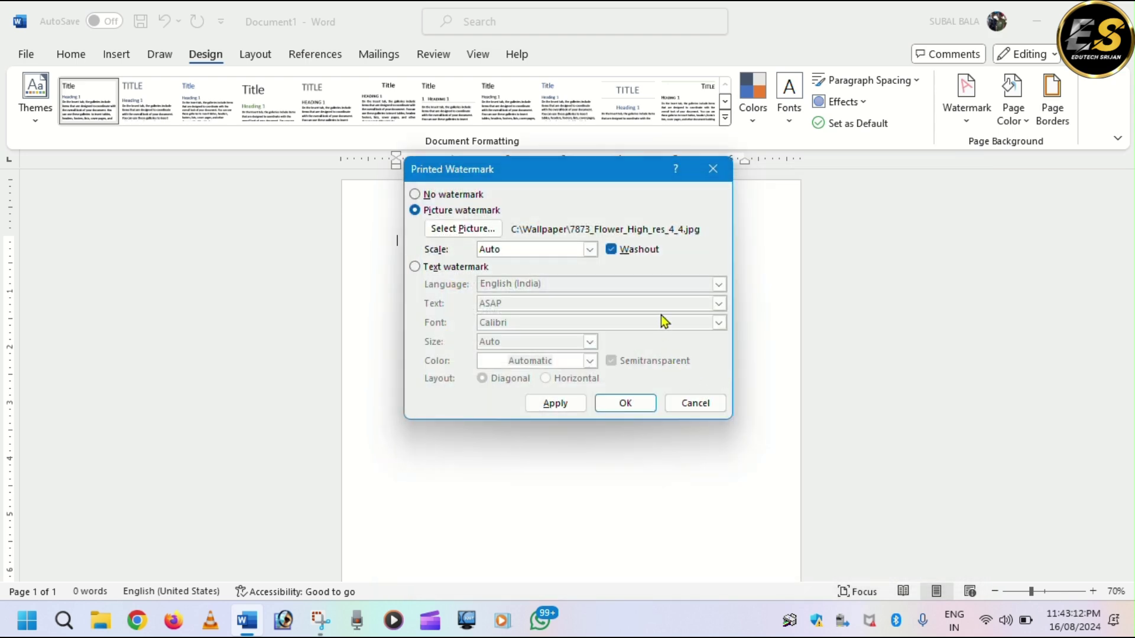
# Step: Set the picture watermark's scale to 100%, apply it to the page and close the watermark settings
pyautogui.click(590, 248)
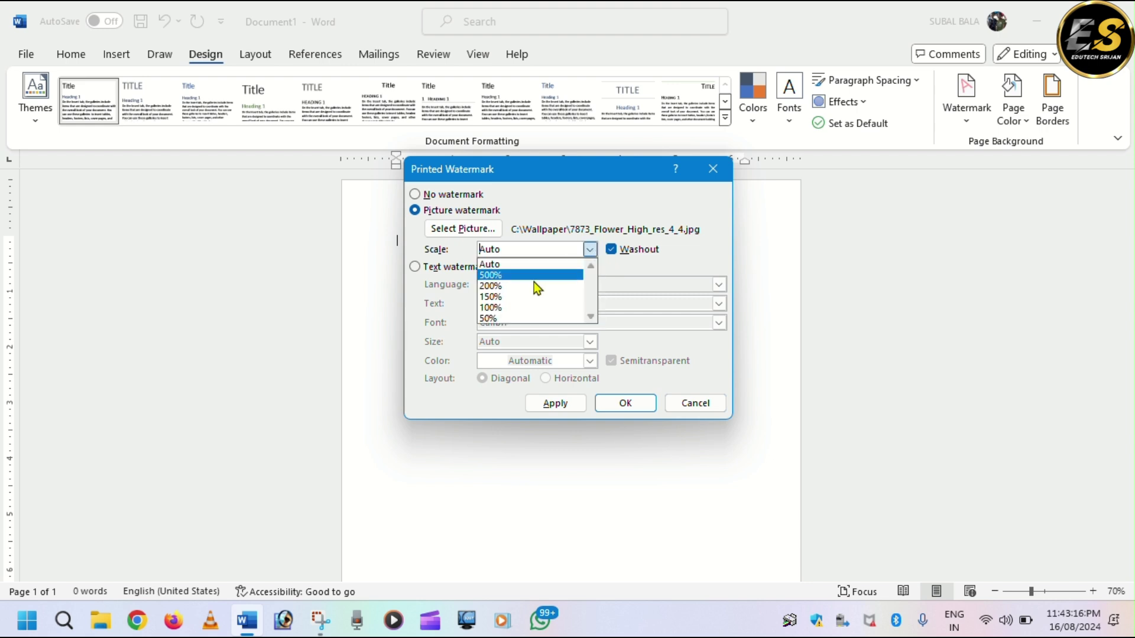
pyautogui.click(509, 309)
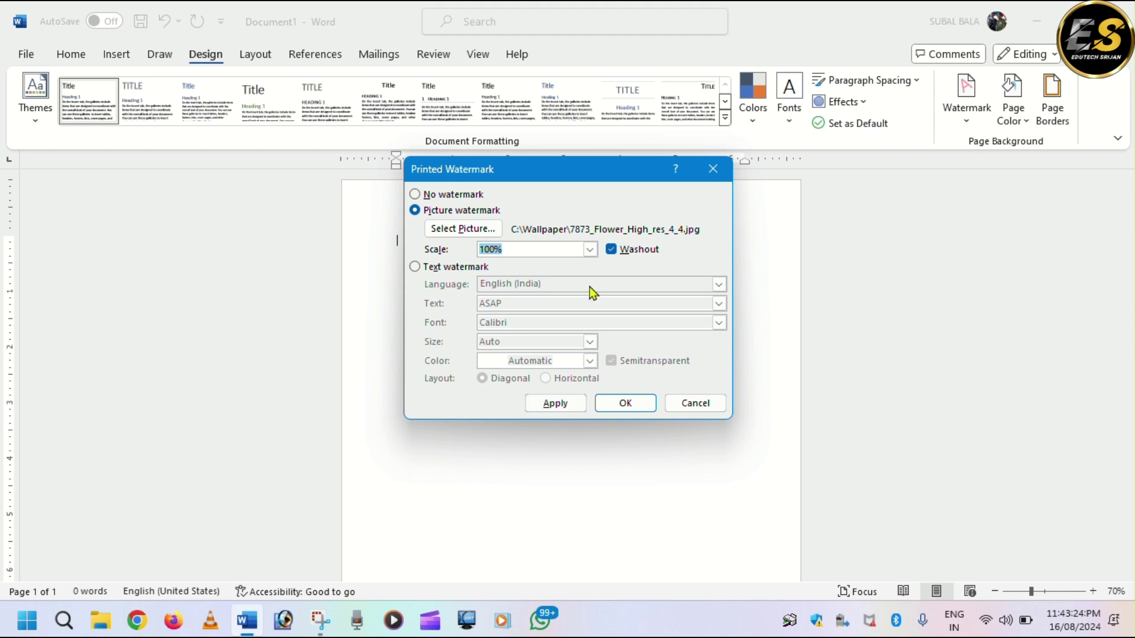
pyautogui.click(553, 404)
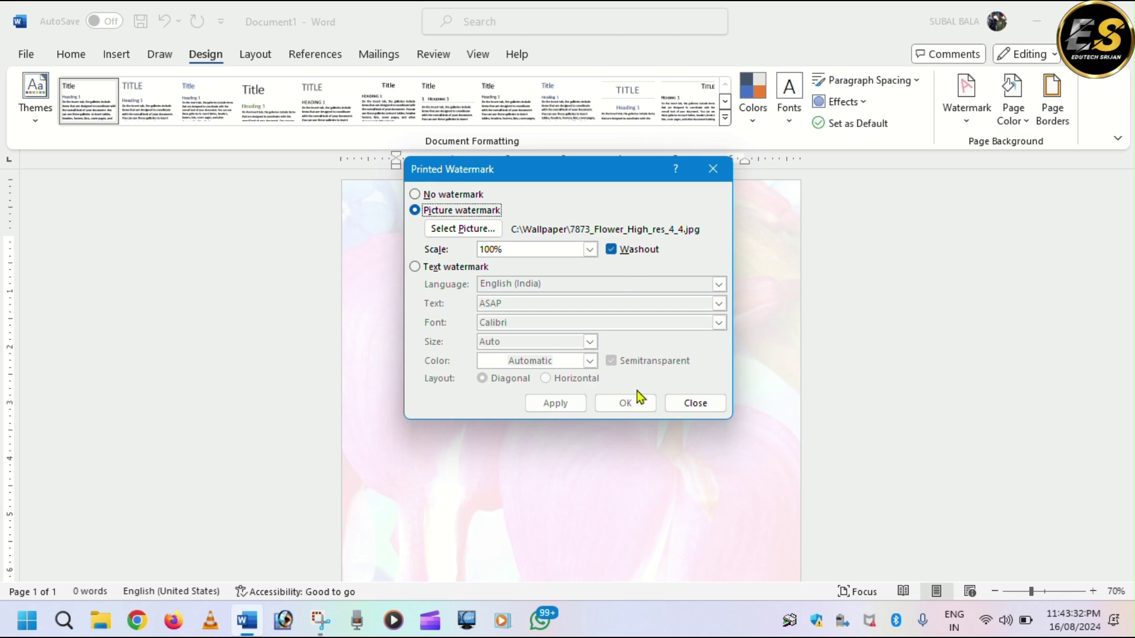
pyautogui.click(690, 403)
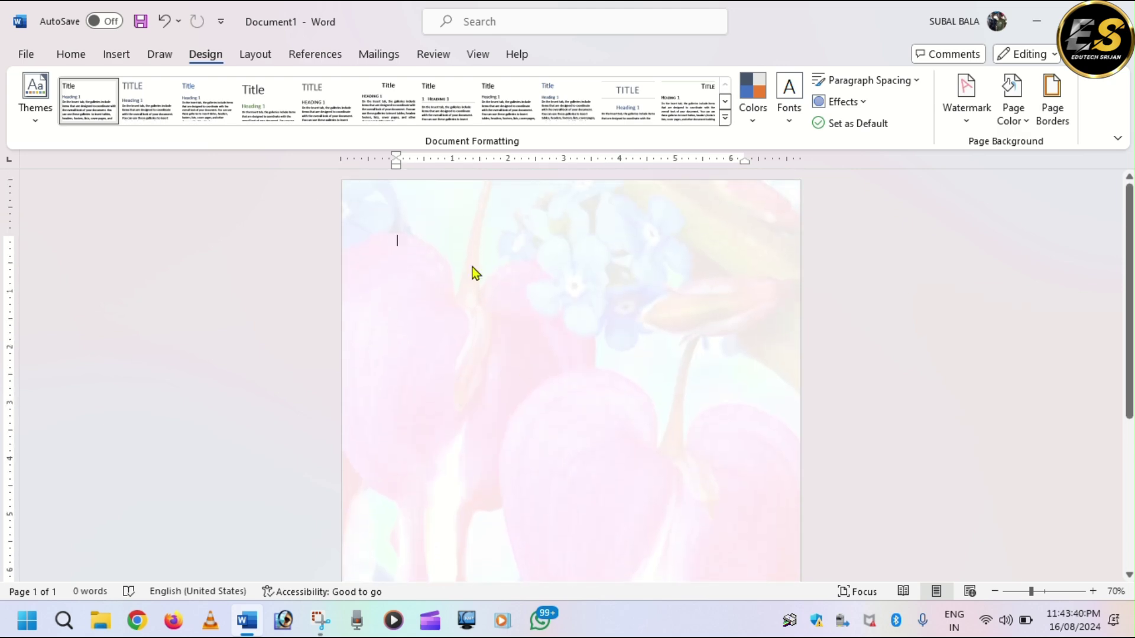
# Step: Check the watermarked page in the print preview, return to the document and look over the page
pyautogui.click(26, 55)
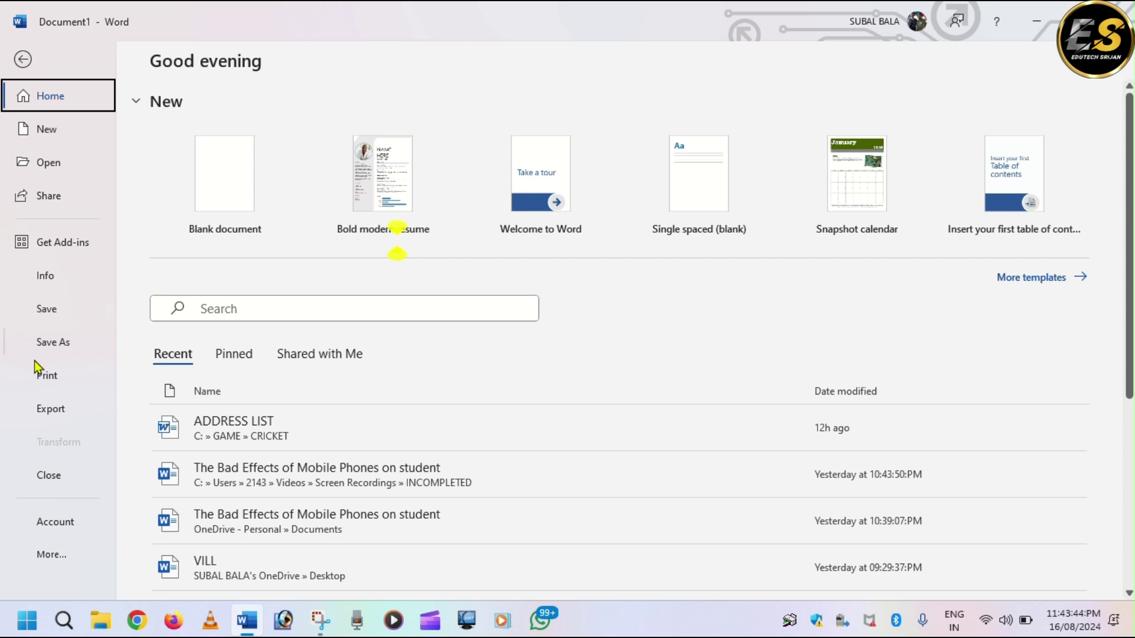
pyautogui.click(64, 380)
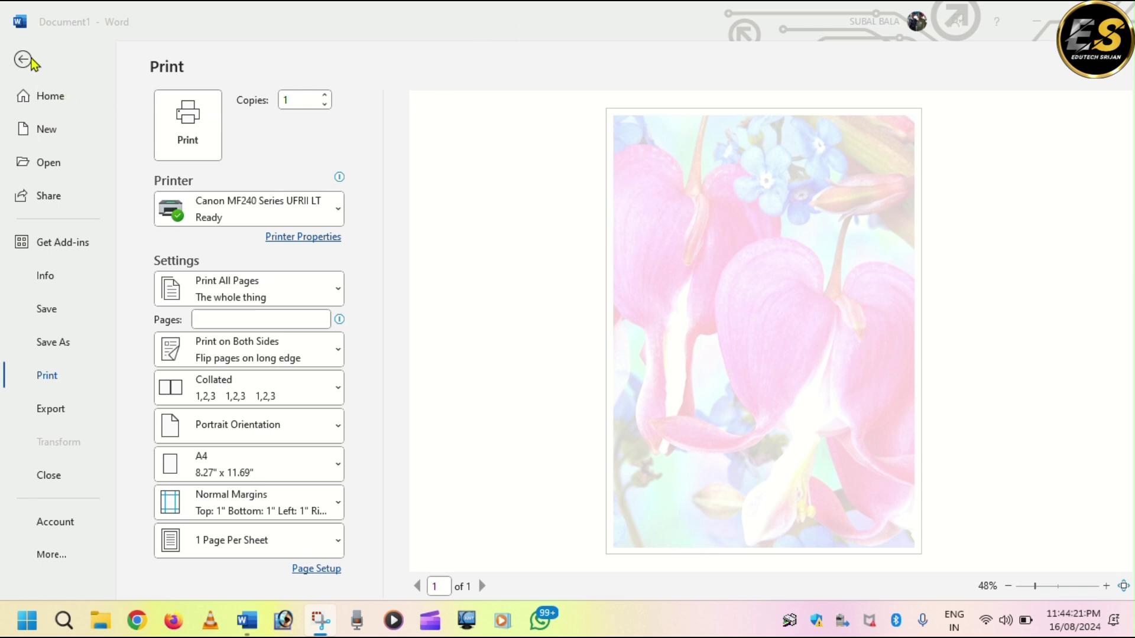
pyautogui.hotkey('alt', 'Tab')
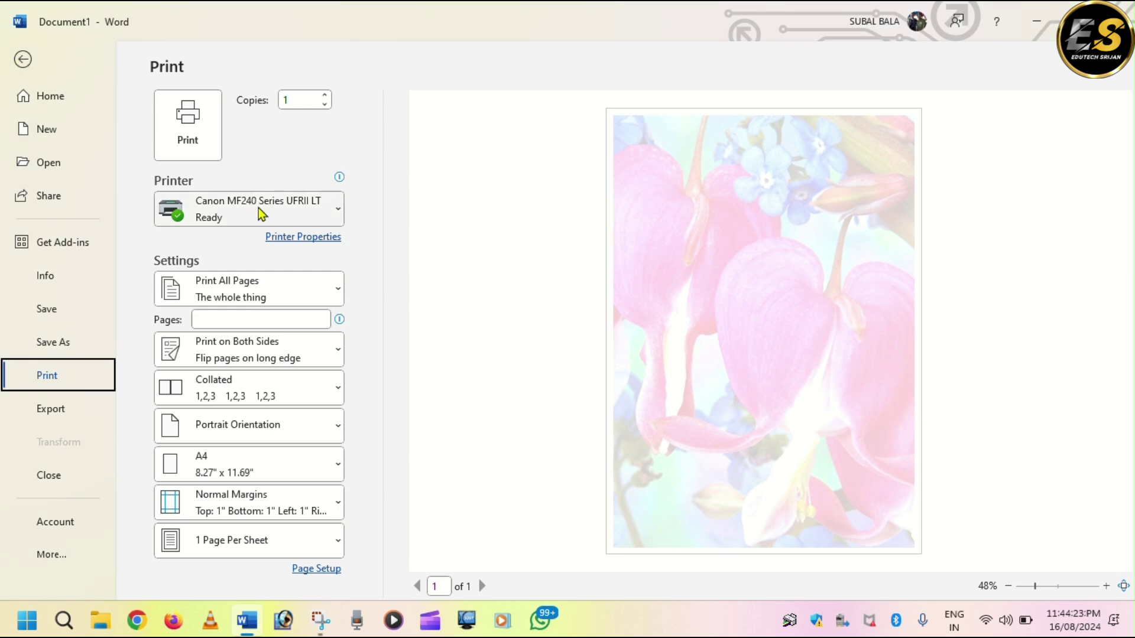
pyautogui.click(42, 96)
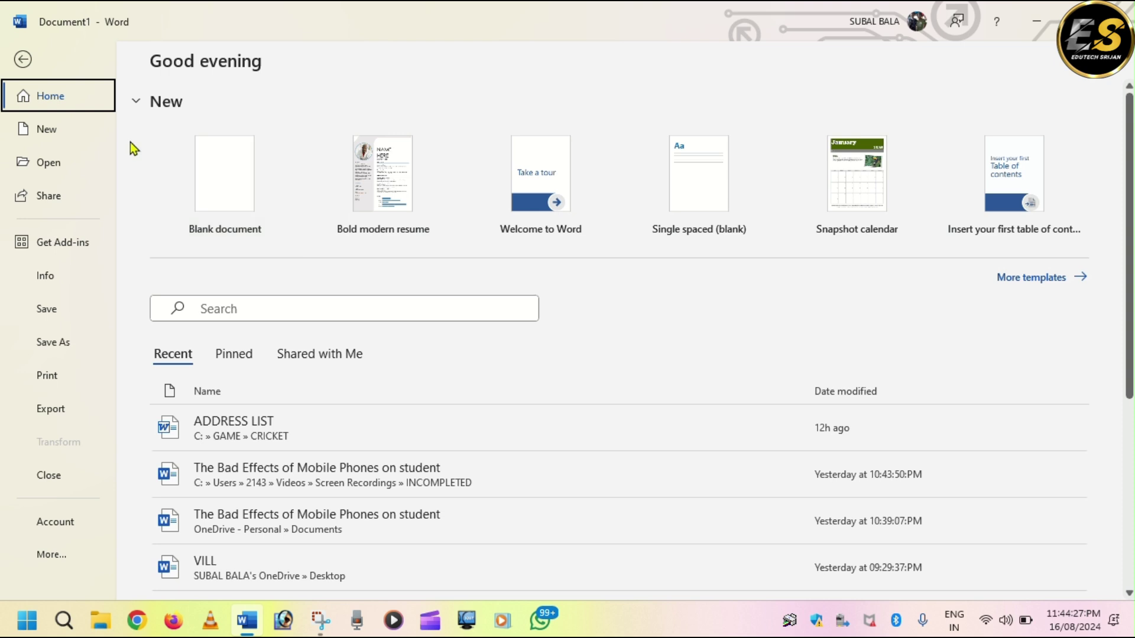
pyautogui.click(23, 60)
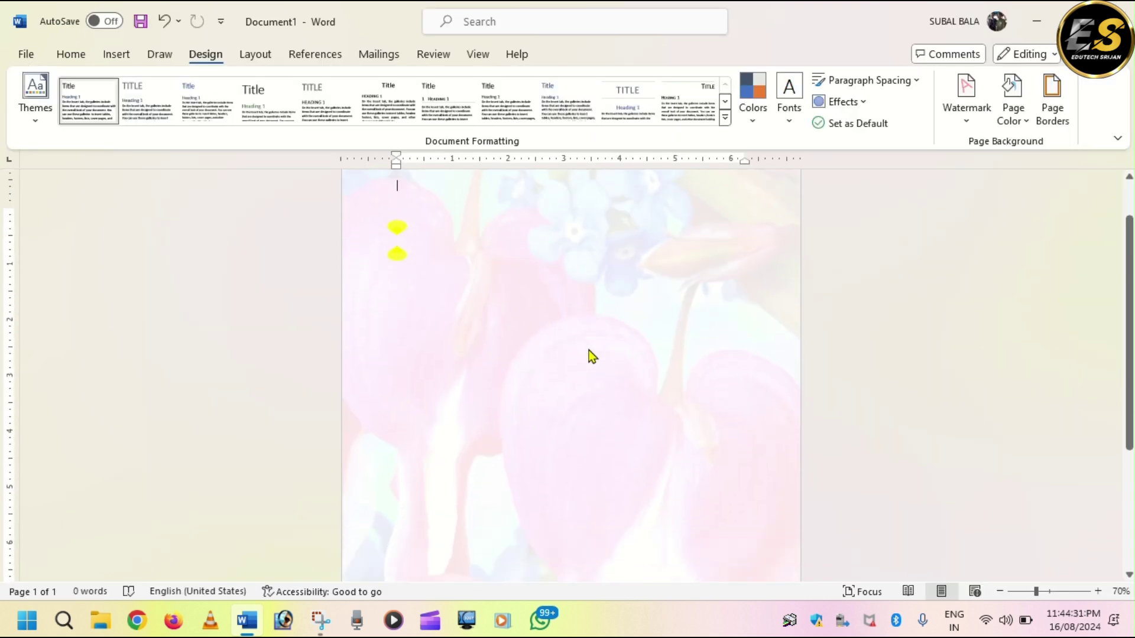
pyautogui.scroll(-1, 586, 357)
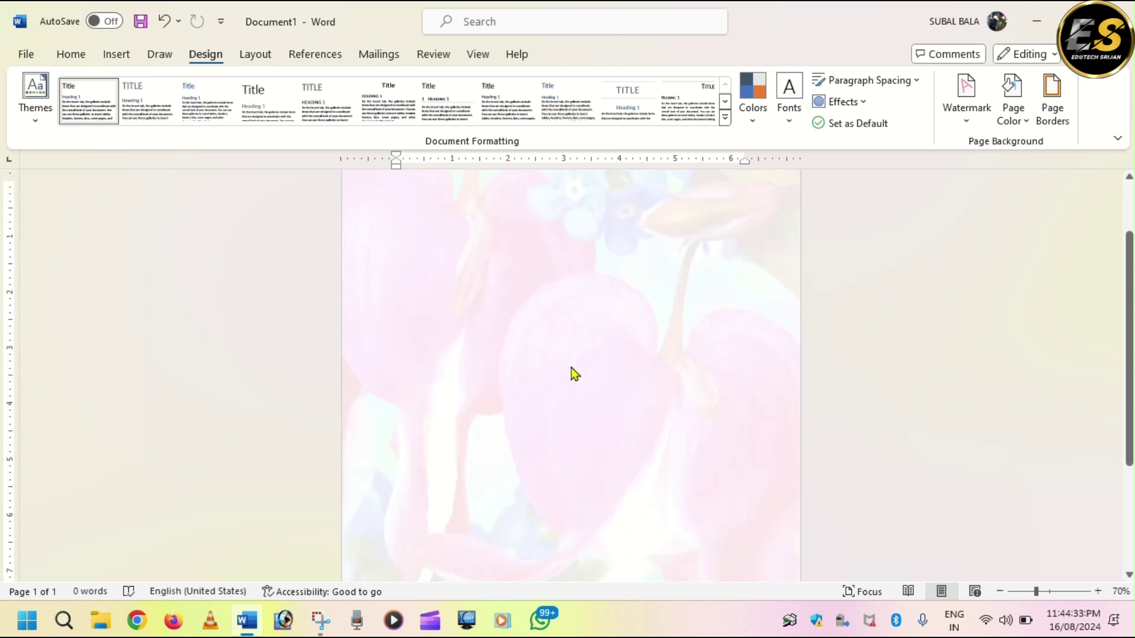
pyautogui.scroll(1, 567, 372)
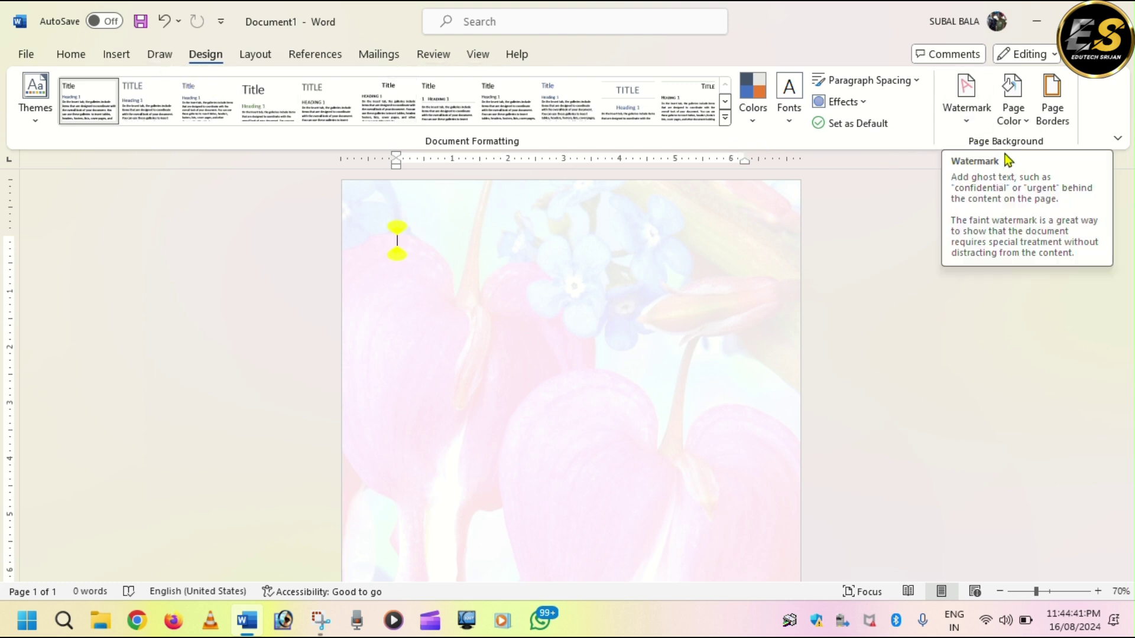
# Step: Switch the custom watermark to a text watermark and replace its text with TECHNICAL
pyautogui.click(967, 121)
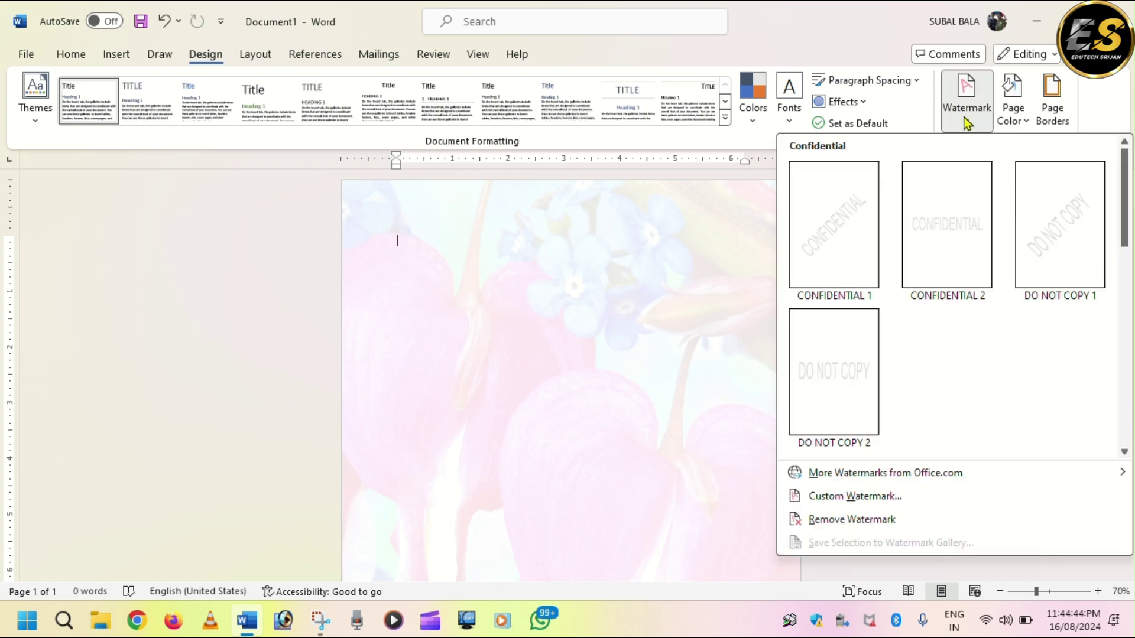
pyautogui.click(828, 500)
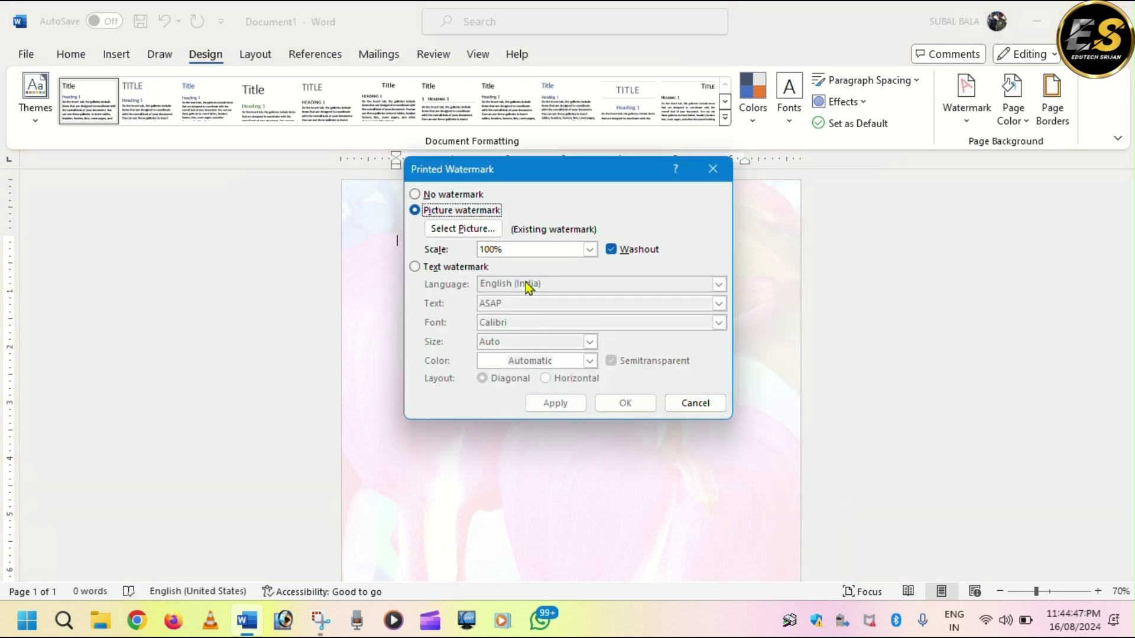
pyautogui.click(441, 267)
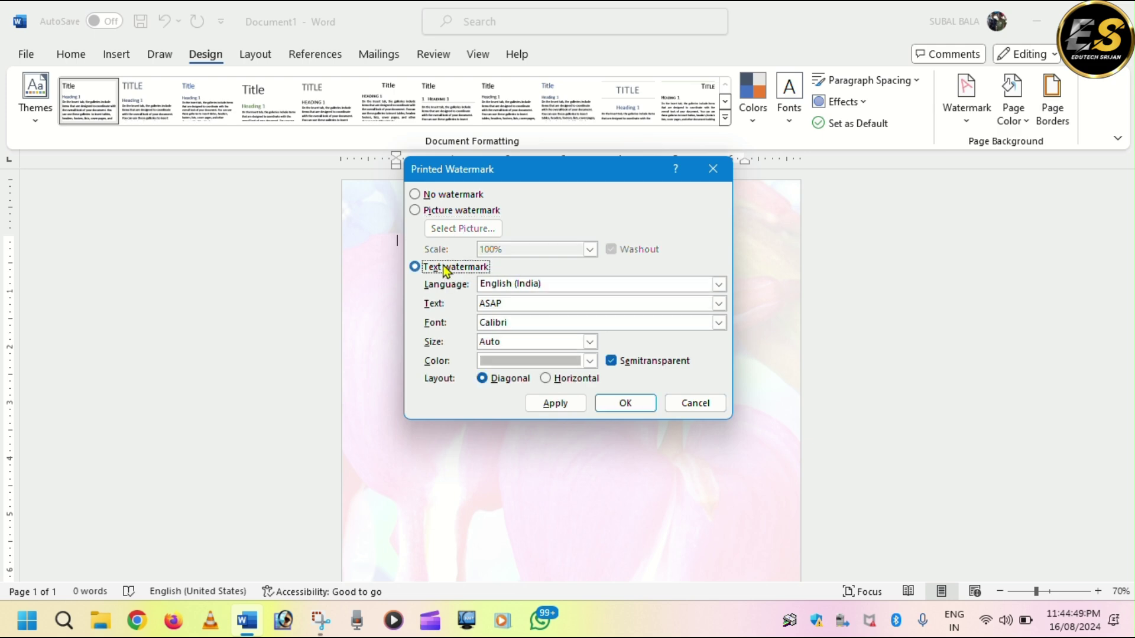
pyautogui.click(527, 319)
pyautogui.click(512, 305)
pyautogui.press('BackSpace')
pyautogui.press('BackSpace')
pyautogui.press('BackSpace')
pyautogui.press('BackSpace')
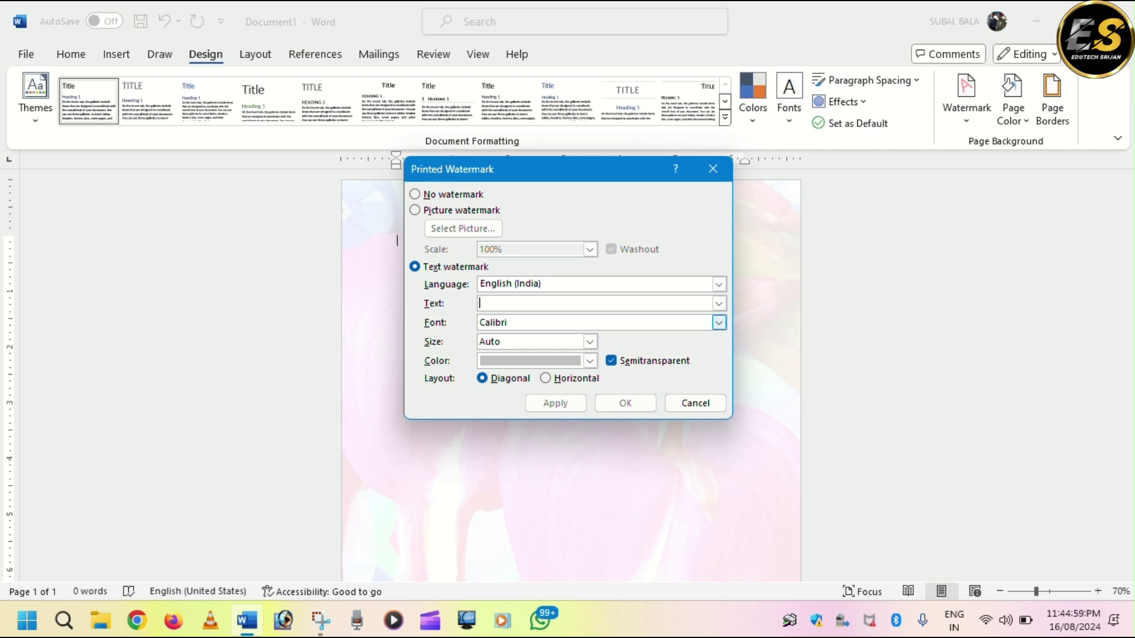
pyautogui.write('TECH')
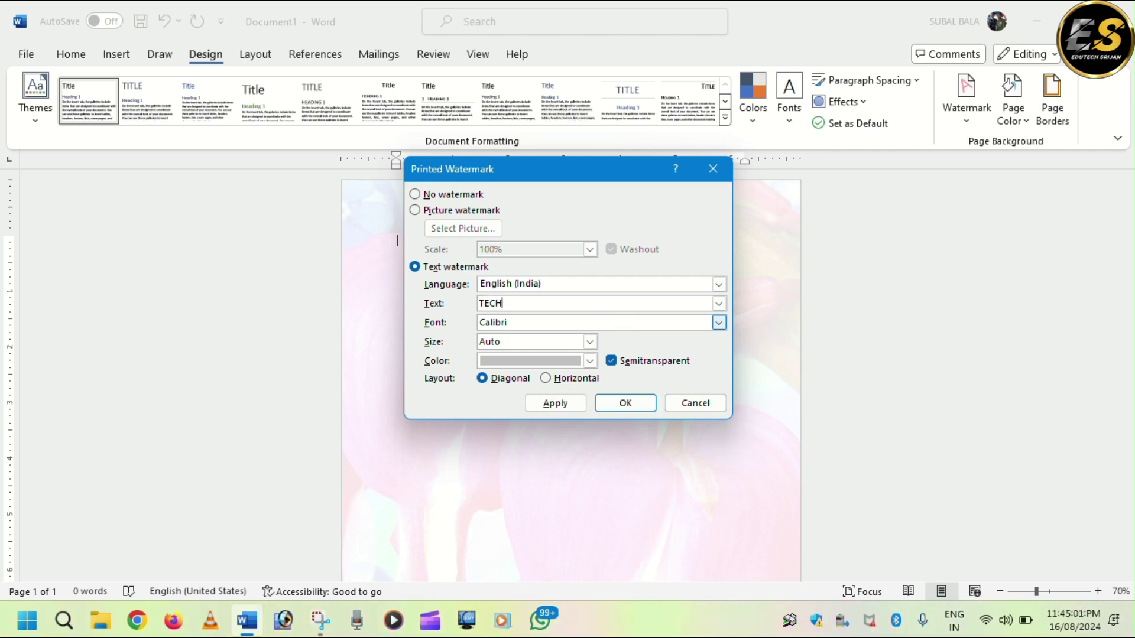
pyautogui.write('NICAL')
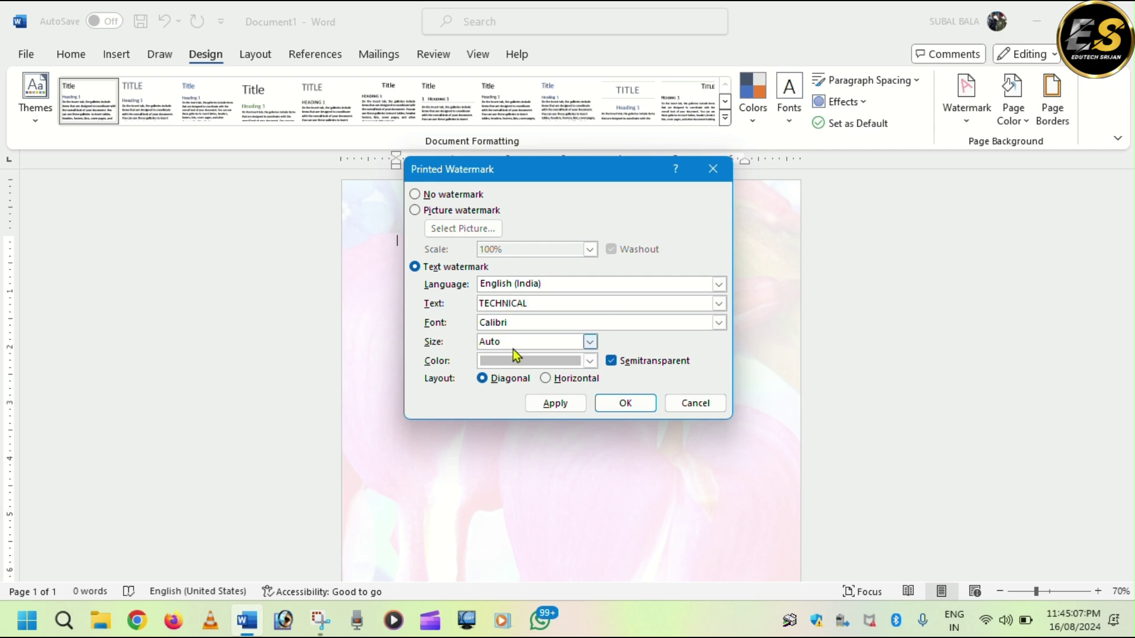
# Step: Set the text watermark's font size to 48 and apply it to the page
pyautogui.click(589, 342)
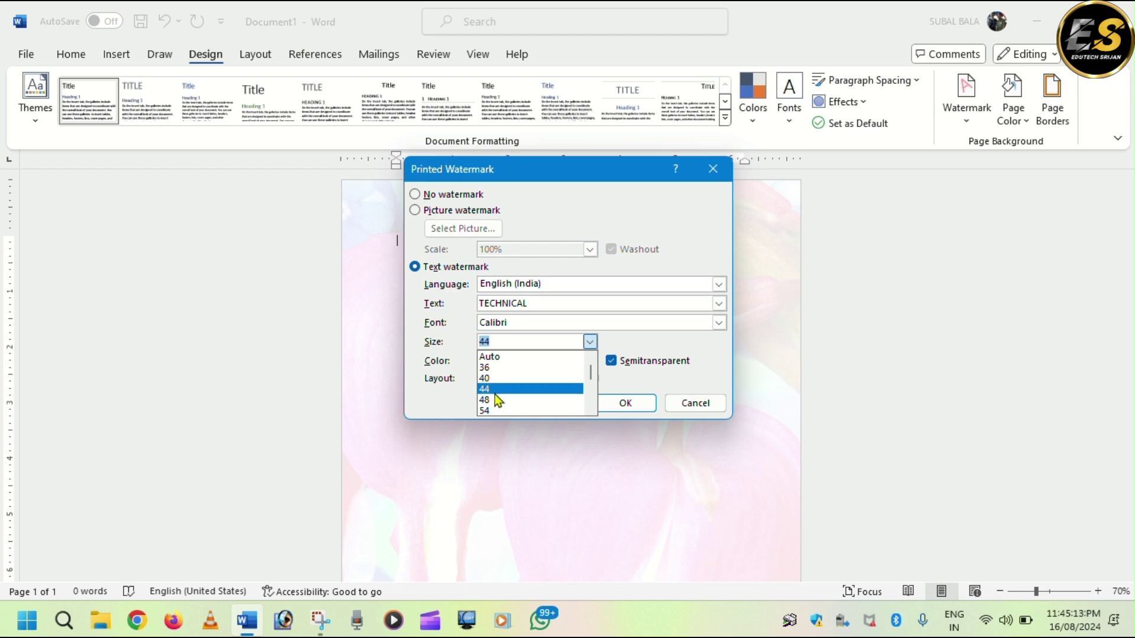
pyautogui.click(494, 389)
pyautogui.click(590, 342)
pyautogui.click(503, 400)
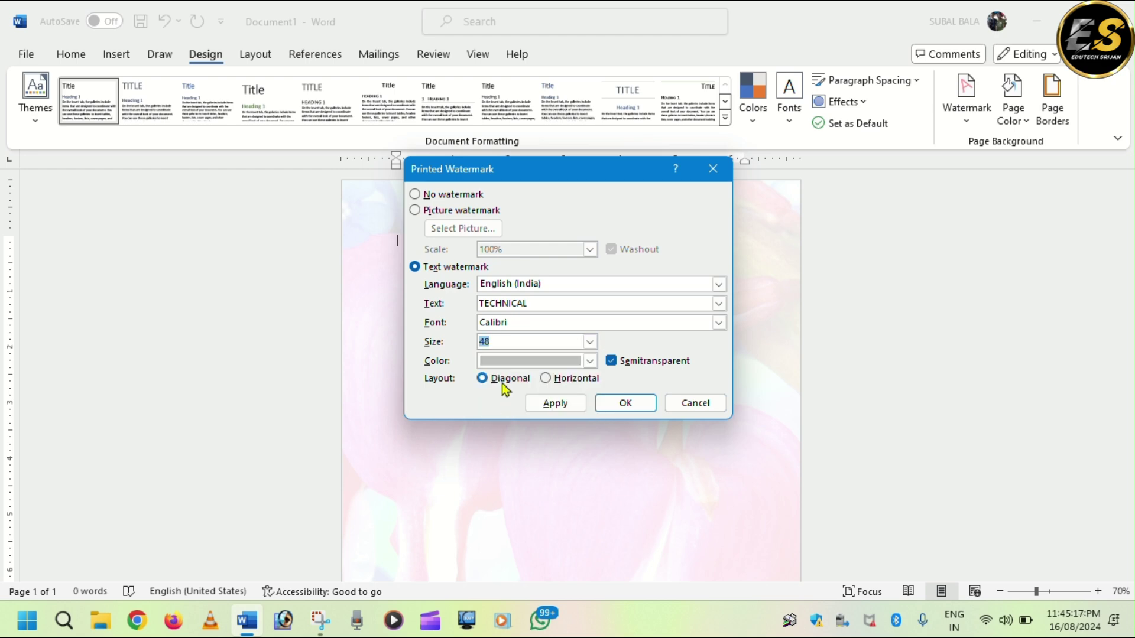
pyautogui.click(569, 406)
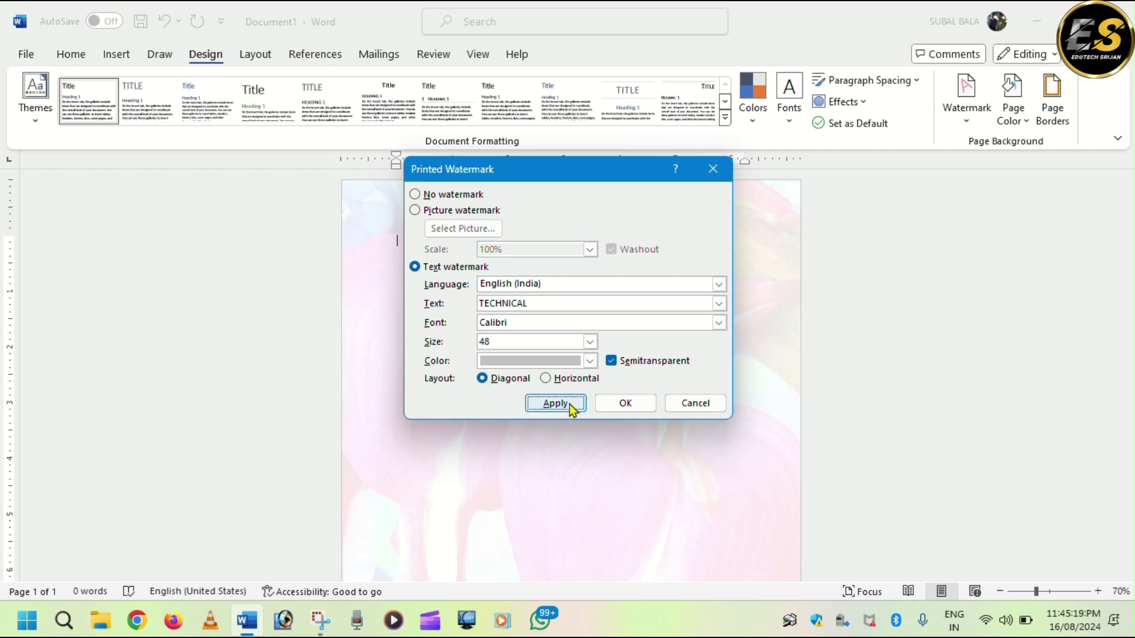
# Step: Close the watermark settings and check the text watermark on the page and in the print preview
pyautogui.click(690, 406)
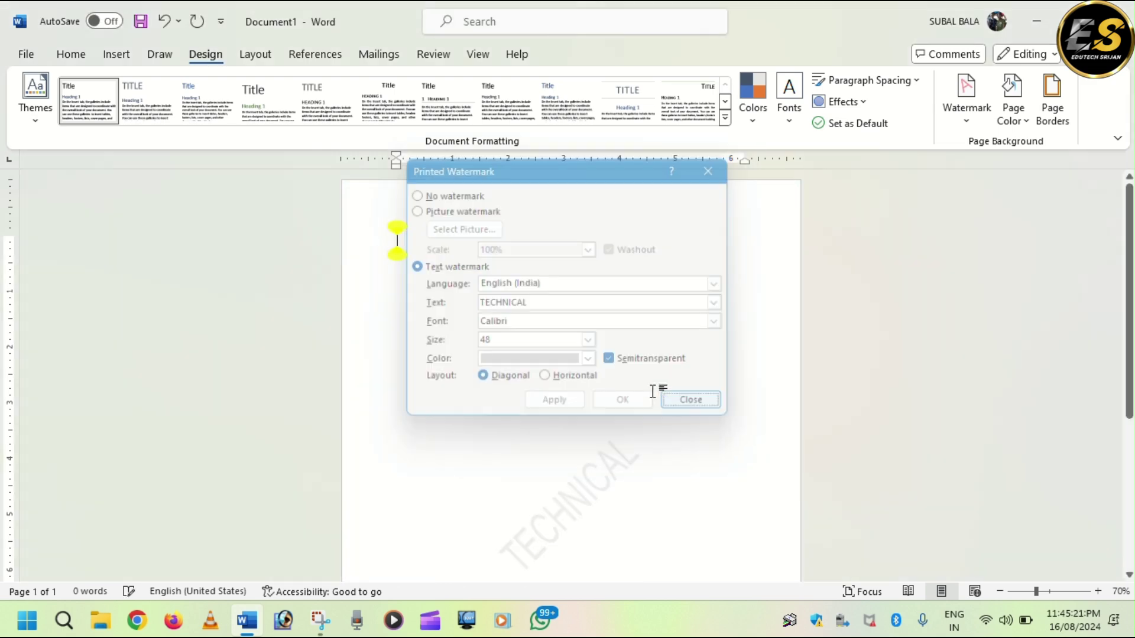
pyautogui.scroll(-3, 659, 409)
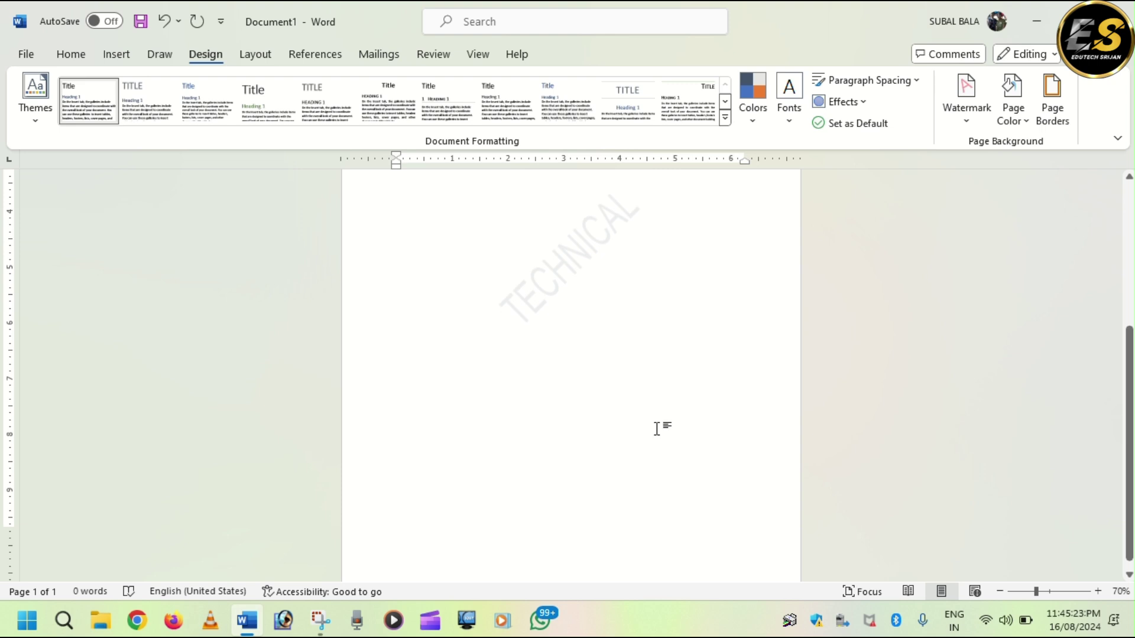
pyautogui.scroll(1, 550, 299)
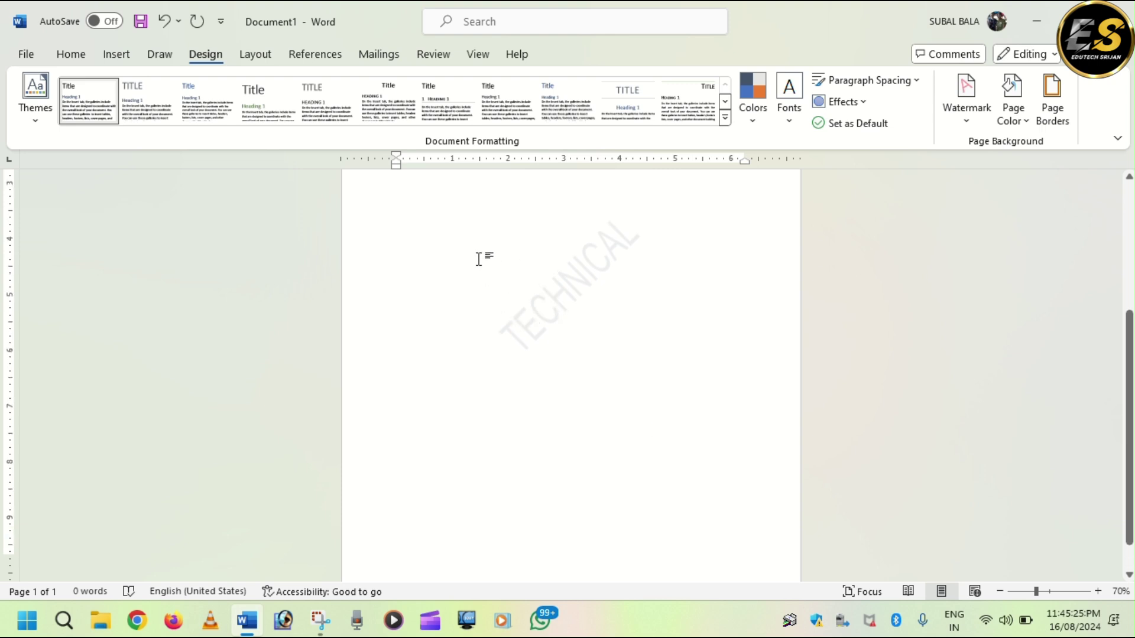
pyautogui.scroll(4, 611, 352)
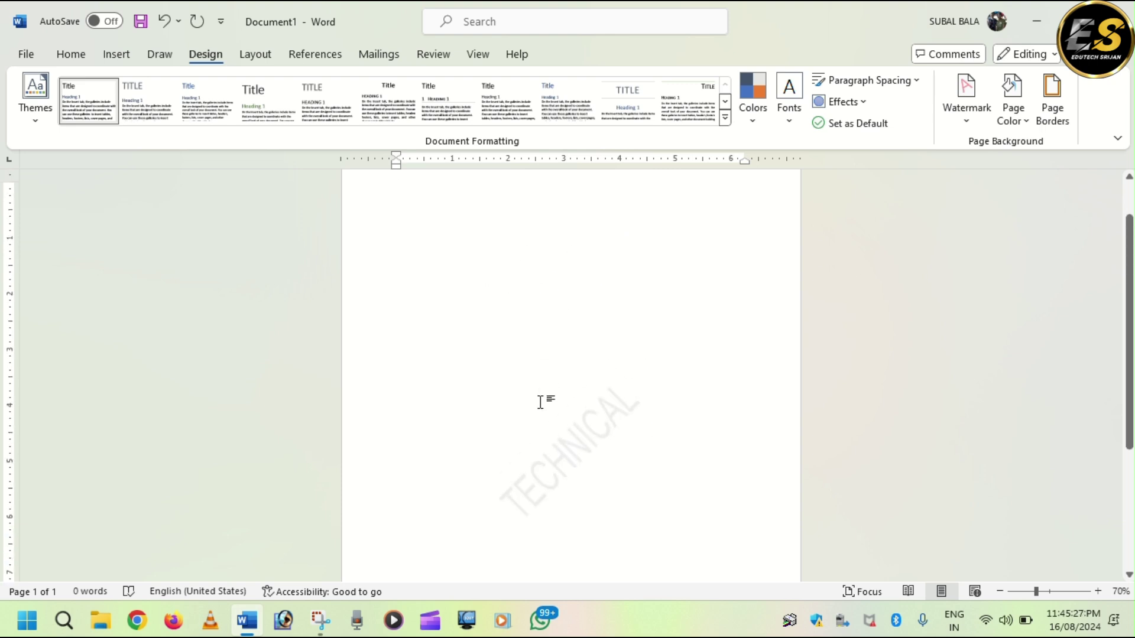
pyautogui.scroll(-4, 540, 402)
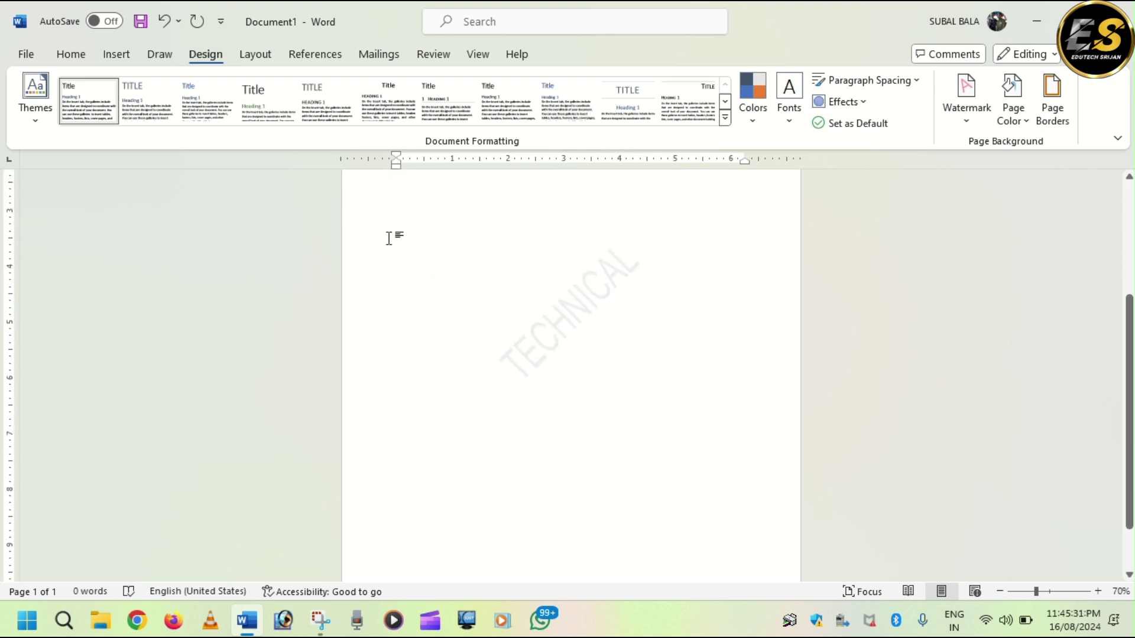
pyautogui.click(26, 56)
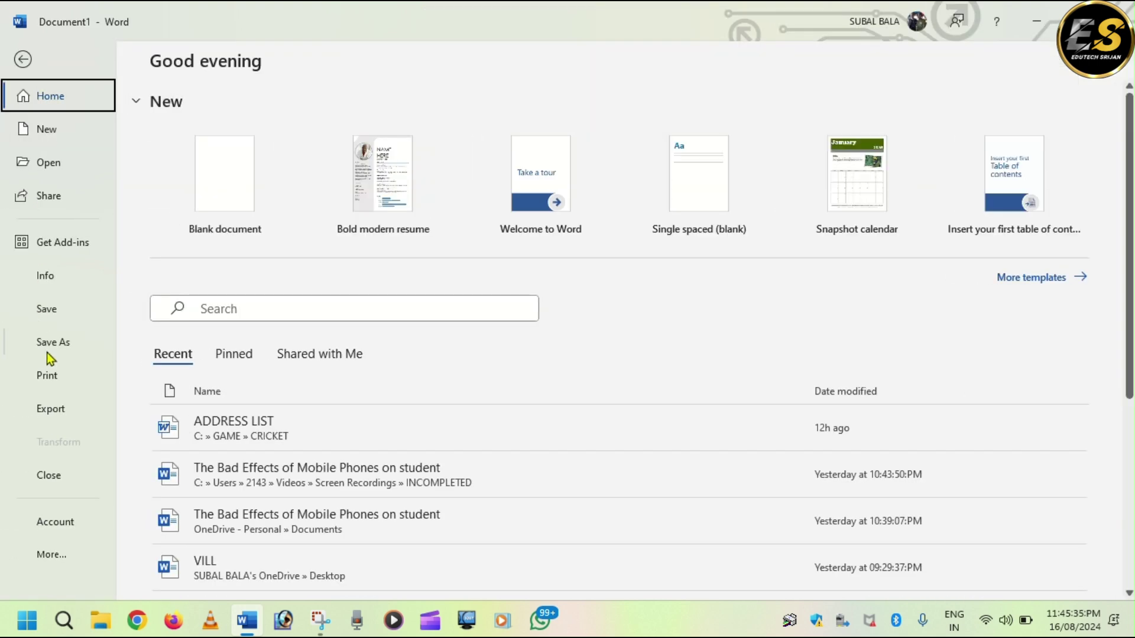
pyautogui.click(48, 376)
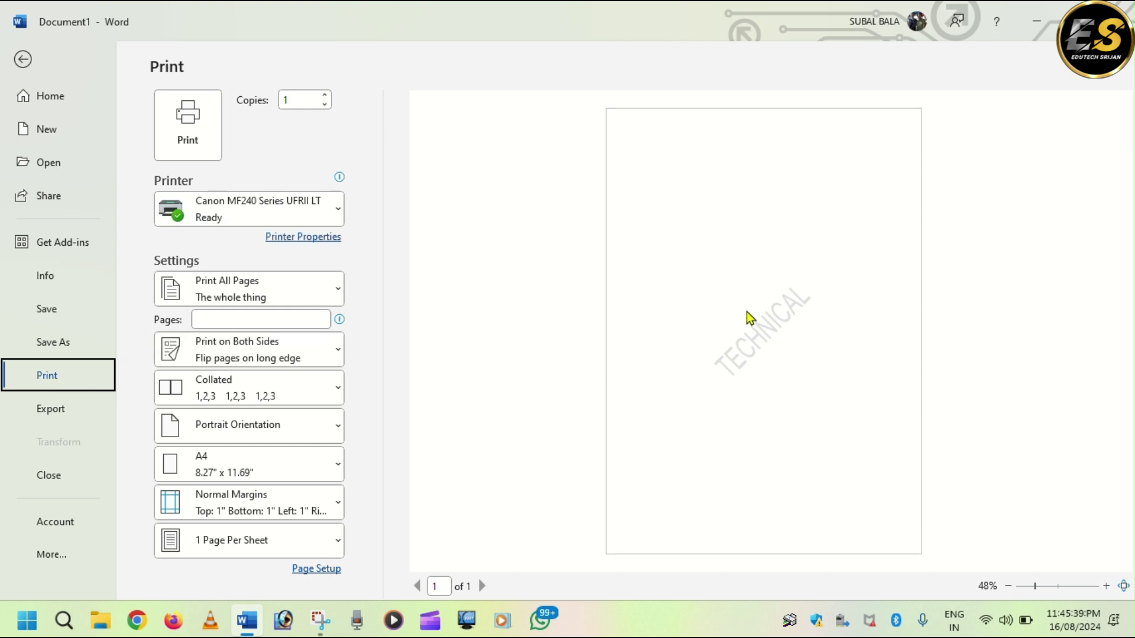